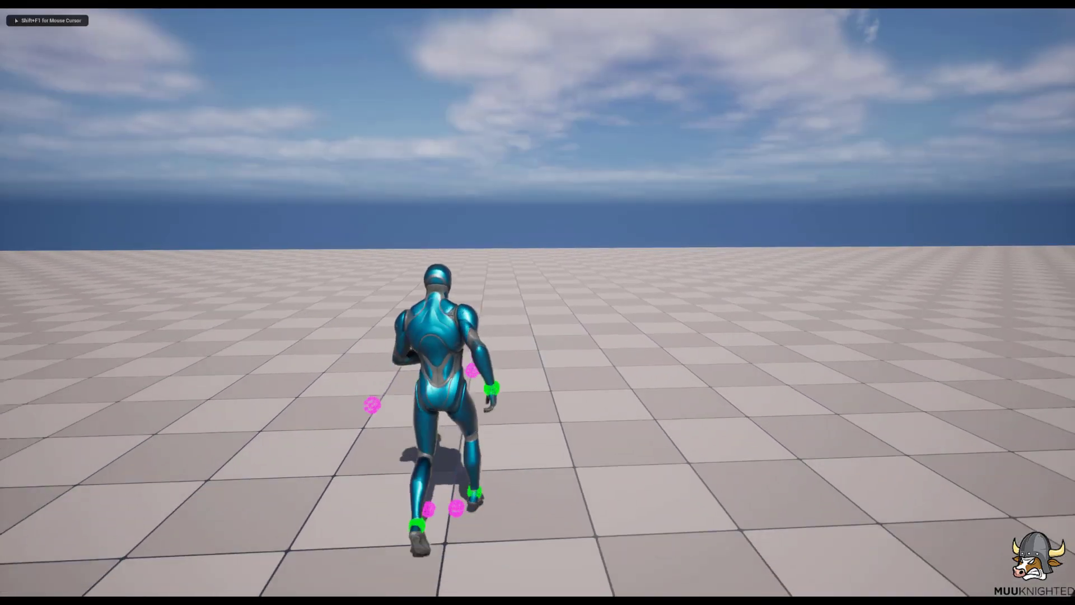
Step: Hold W so the character runs forward across the tiled floor in the game
{"action": "key", "text": "w"}
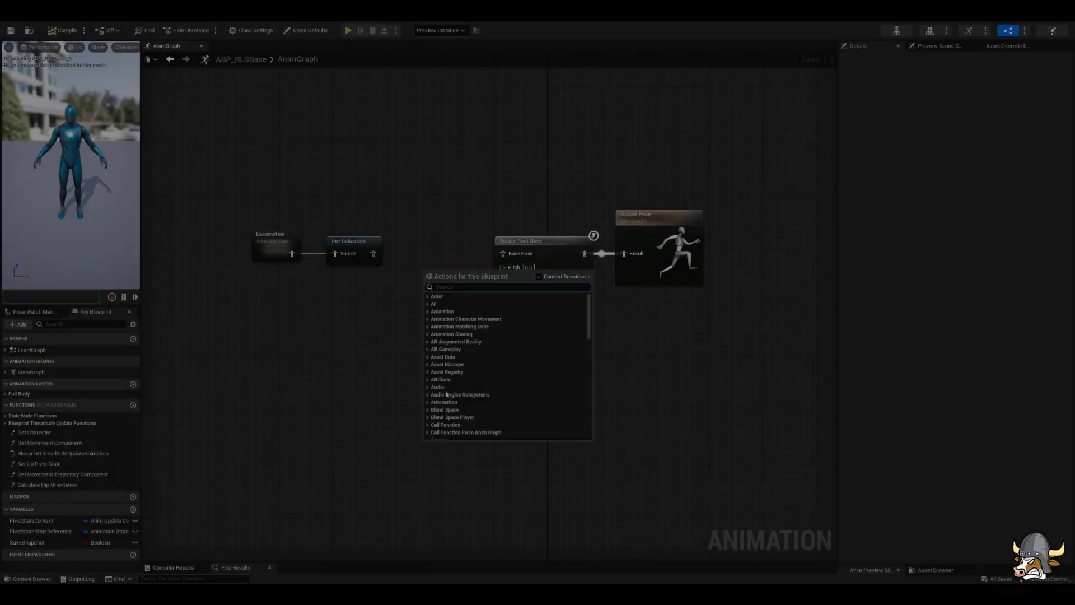
Step: Add a Pose Grabber node between Inertialization and Rotate Root Bone, fed by Inertialization
{"action": "type", "text": "pose grabber"}
{"action": "left_click", "coordinate": [442, 373]}
{"action": "left_click_drag", "start_coordinate": [442, 273], "coordinate": [415, 254]}
{"action": "left_click_drag", "start_coordinate": [454, 253], "coordinate": [503, 254]}
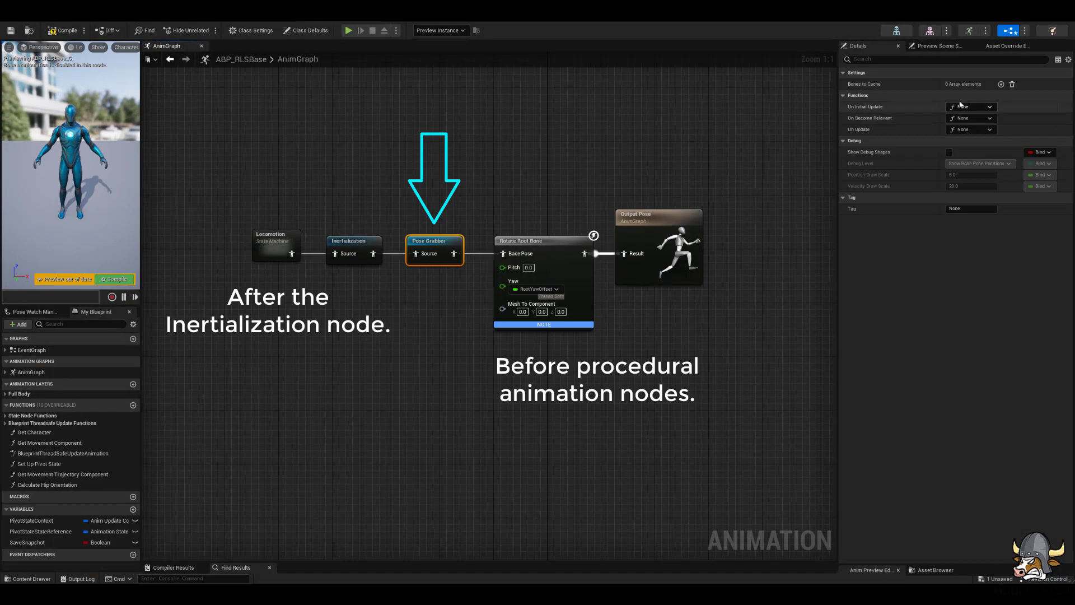
Step: Add four Bones to Cache entries and set the first two to foot_l and foot_r
{"action": "double_click", "coordinate": [1001, 84]}
{"action": "double_click", "coordinate": [1001, 85]}
{"action": "left_click", "coordinate": [978, 96]}
{"action": "type", "text": "foot_l"}
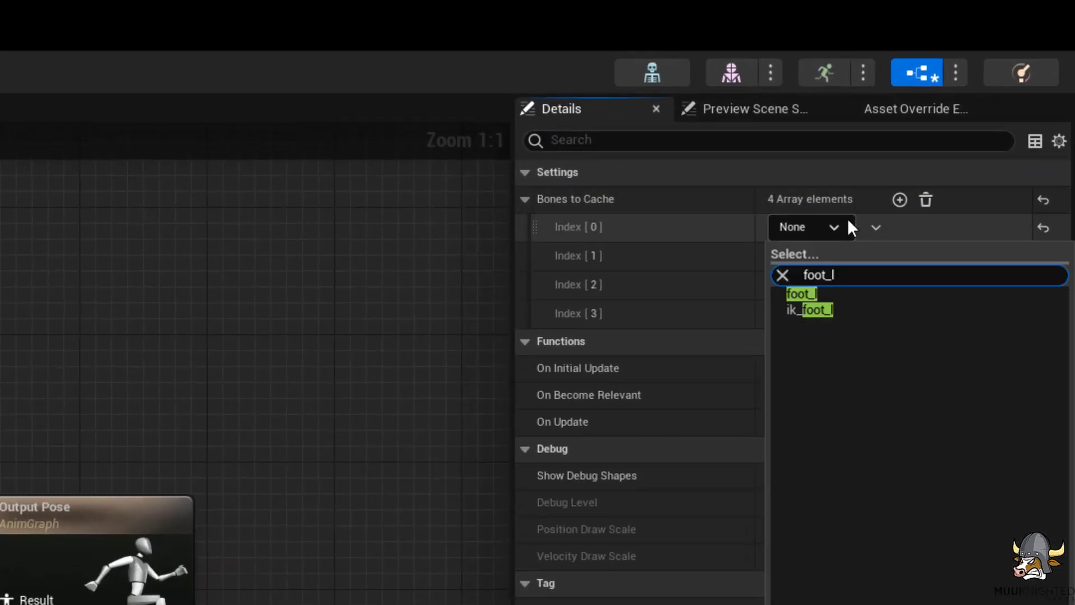
{"action": "key", "text": "Return"}
{"action": "left_click", "coordinate": [970, 108]}
{"action": "type", "text": "foot_"}
{"action": "key", "text": "Return"}
{"action": "left_click", "coordinate": [814, 283]}
Step: Set the remaining two Bones to Cache entries to hand_l and hand_r
{"action": "type", "text": "hand_l"}
{"action": "key", "text": "Return"}
{"action": "left_click", "coordinate": [812, 314]}
{"action": "type", "text": "hand_r"}
{"action": "key", "text": "Return"}
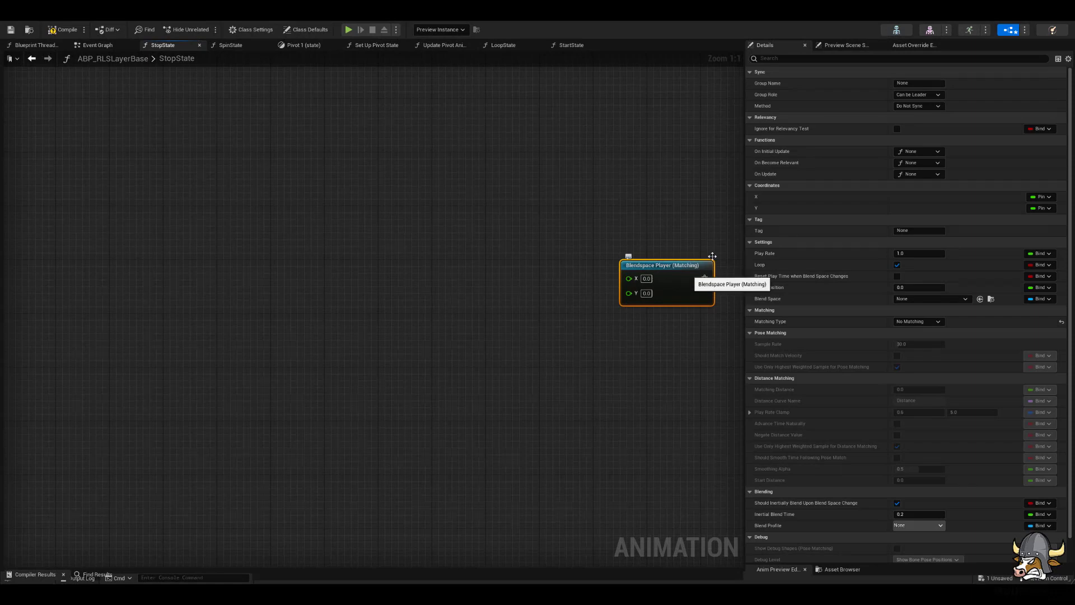
Step: Collapse the Sync, Relevancy, Functions and Tag sections in the Details panel
{"action": "left_click", "coordinate": [749, 71]}
{"action": "left_click", "coordinate": [749, 83]}
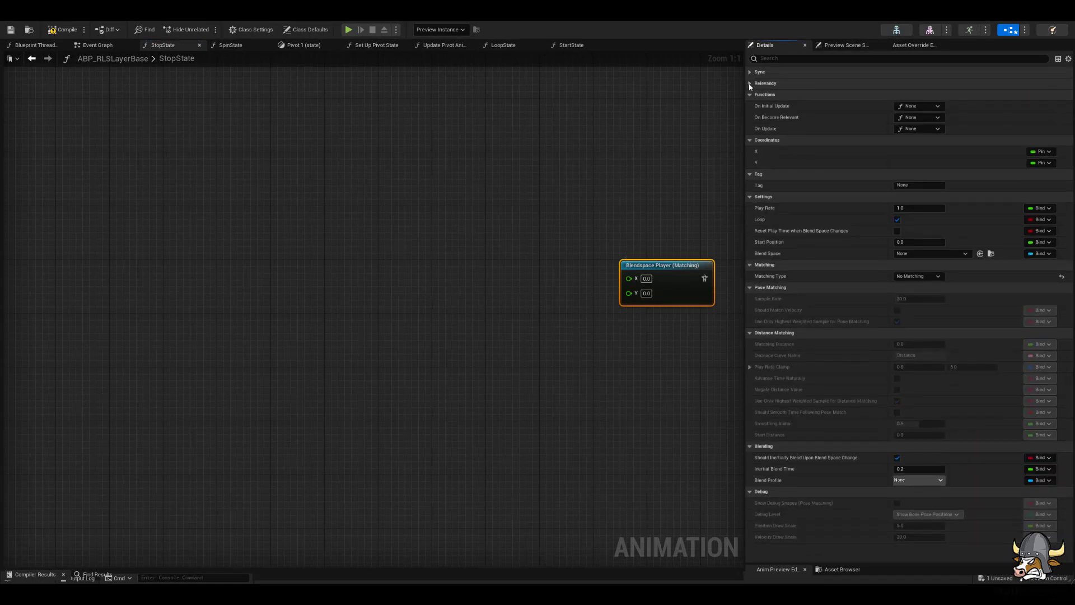
{"action": "left_click", "coordinate": [750, 94]}
{"action": "left_click", "coordinate": [749, 140]}
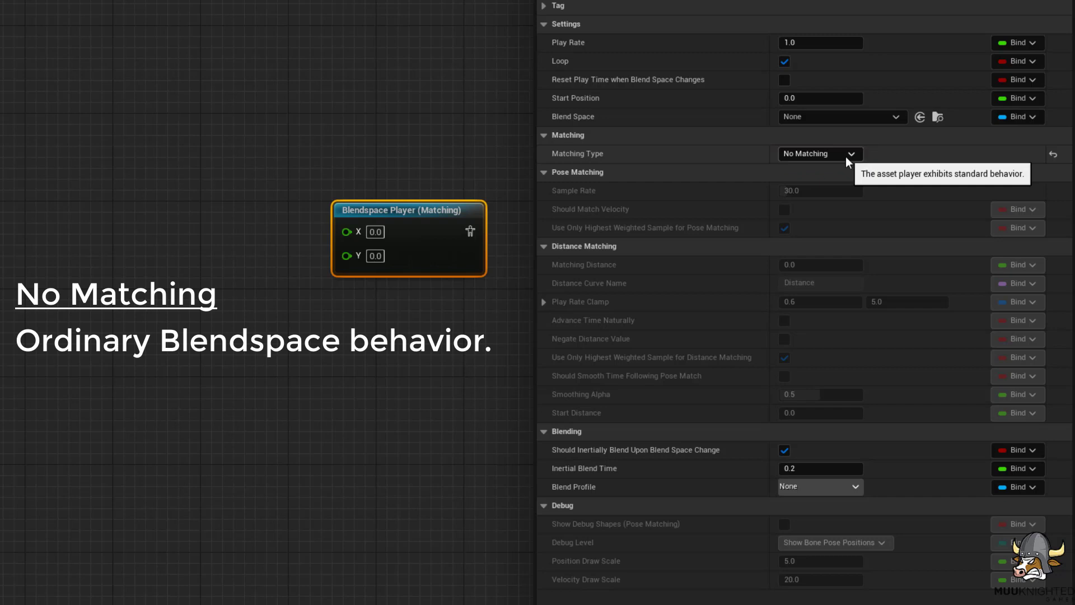
Step: Set the Matching Type of the Blendspace Player (Matching) node to Pose and Distance Match
{"action": "left_click", "coordinate": [845, 157]}
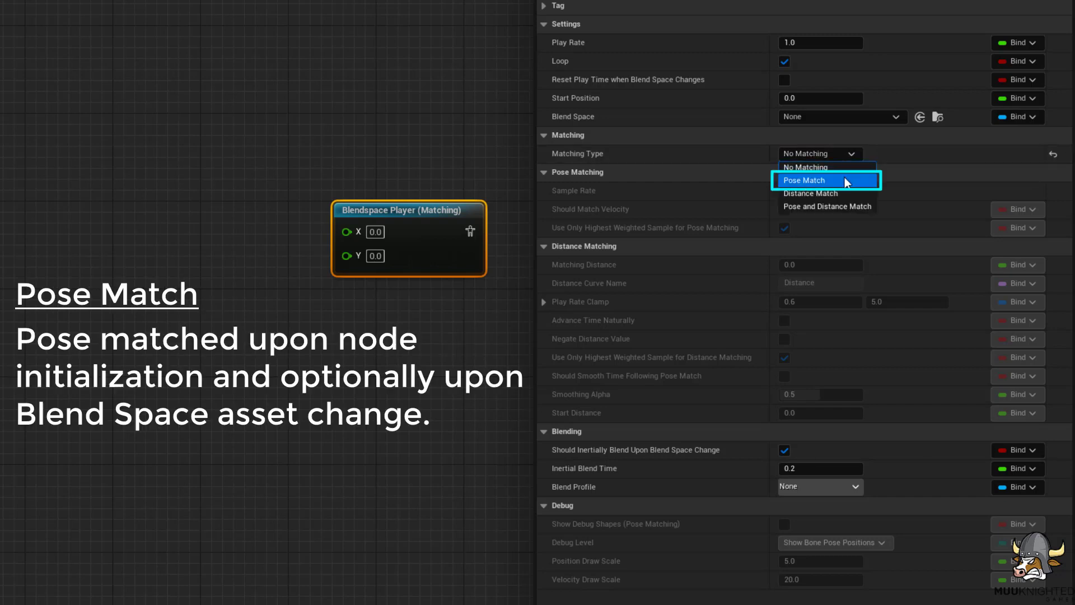
{"action": "left_click", "coordinate": [844, 177]}
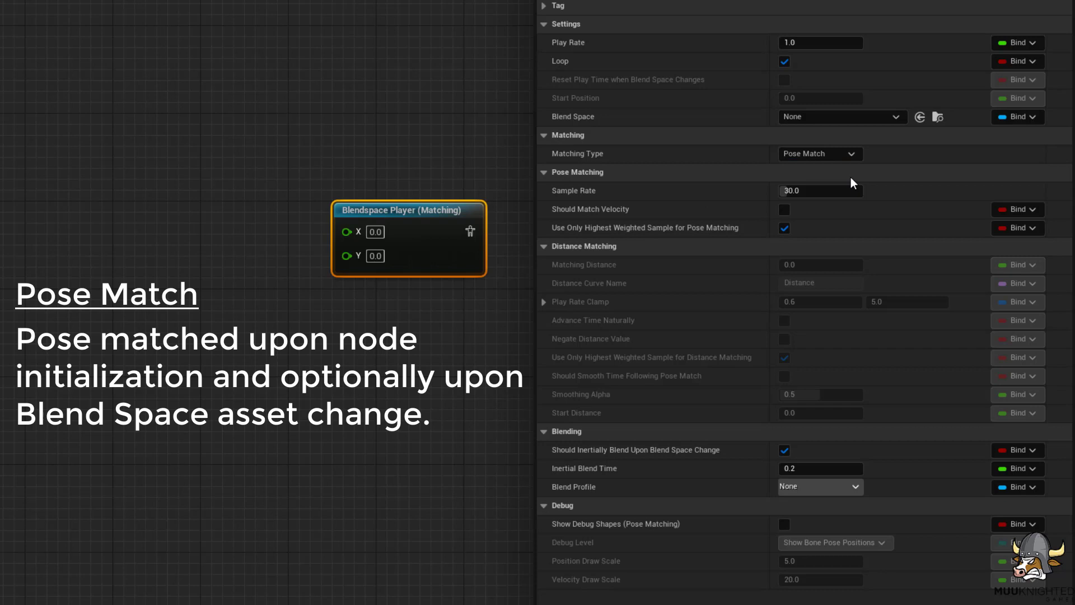
{"action": "left_click", "coordinate": [848, 156]}
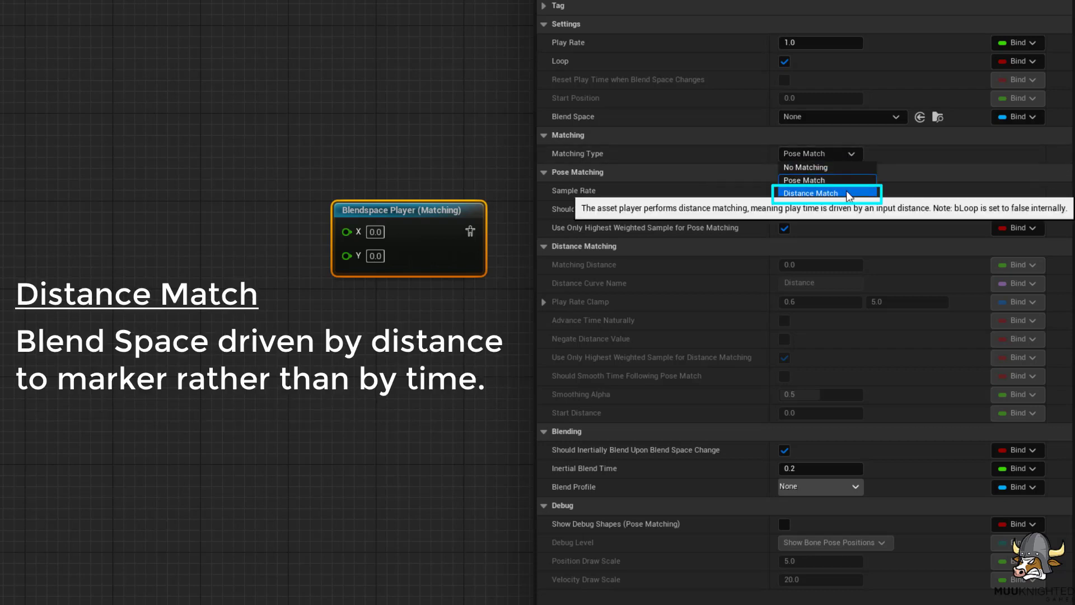
{"action": "left_click", "coordinate": [846, 190]}
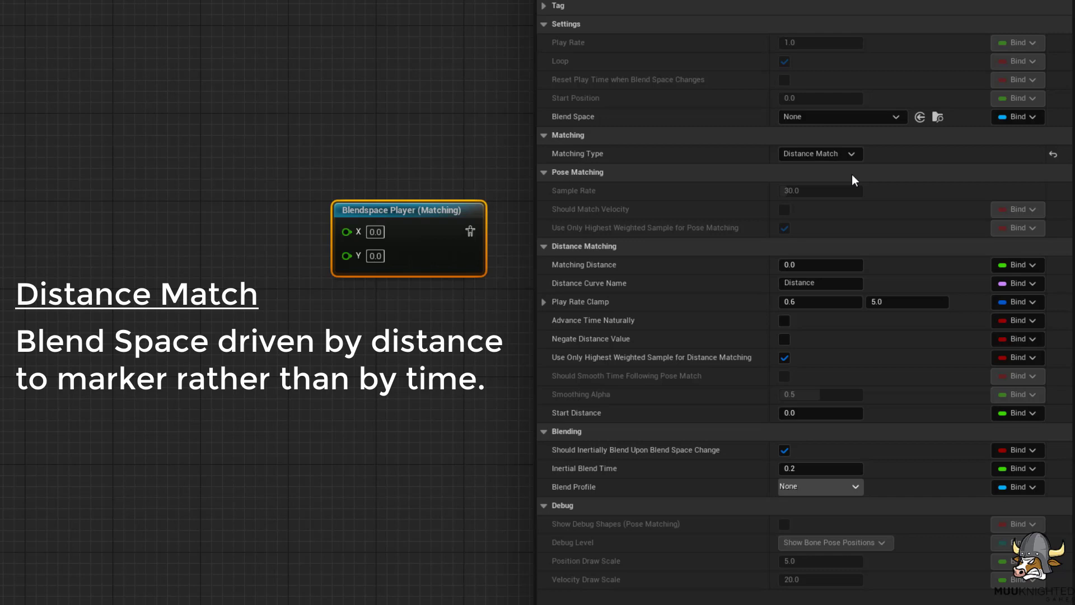
{"action": "left_click", "coordinate": [850, 154]}
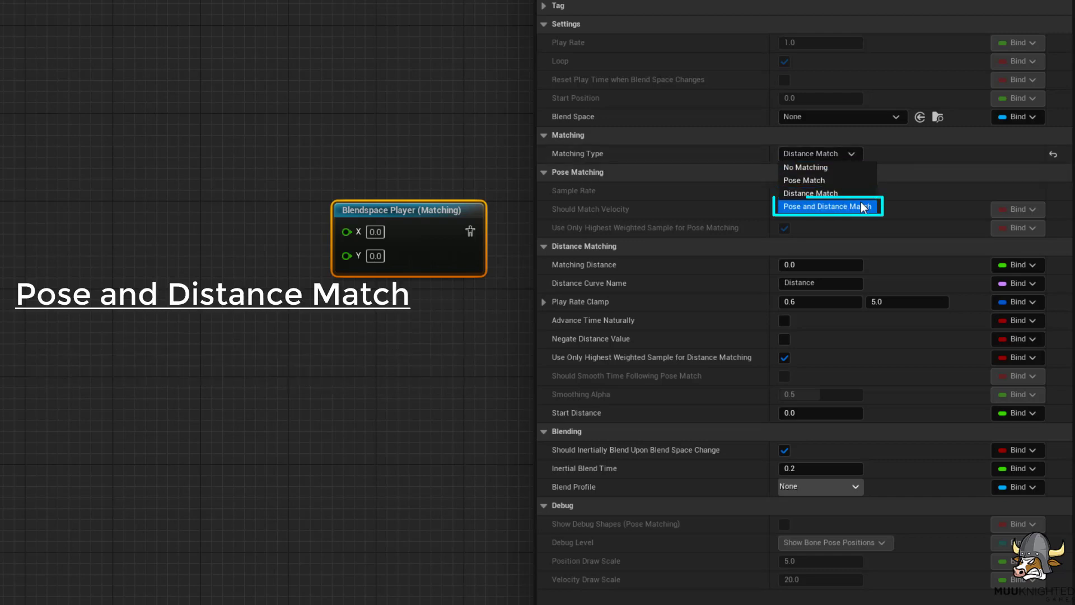
{"action": "left_click", "coordinate": [862, 207]}
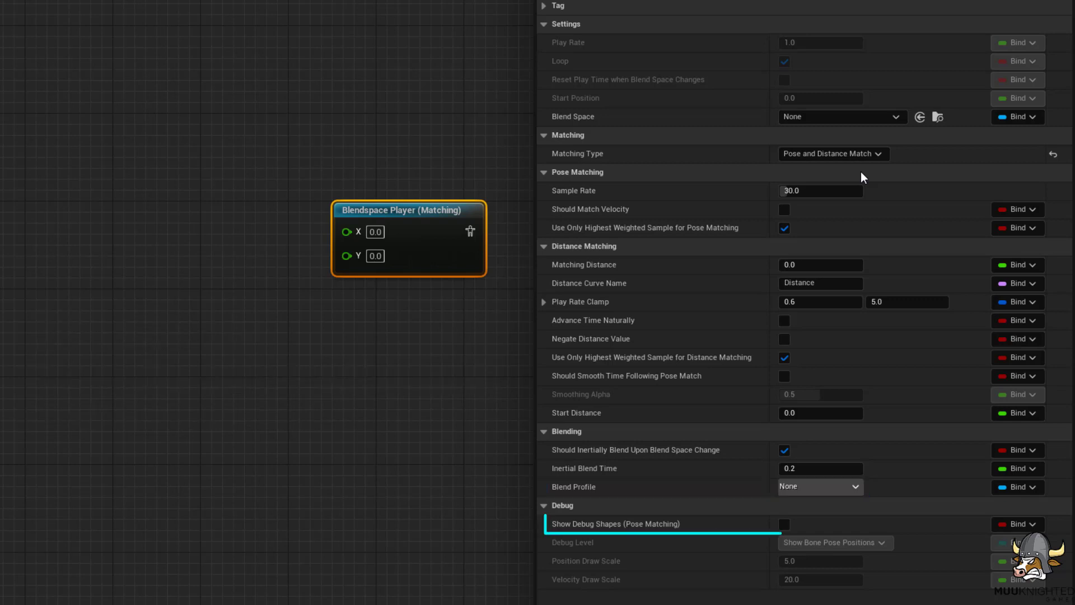
Step: Enable Show Debug Shapes and set Debug Level to Show Bone Pose Positions and Velocities
{"action": "left_click", "coordinate": [786, 525]}
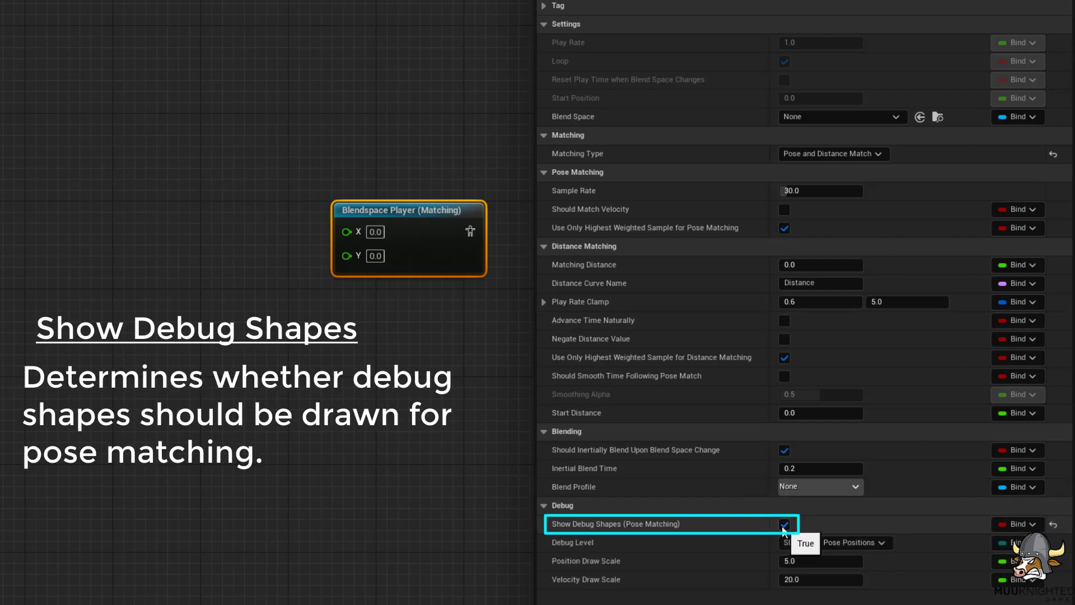
{"action": "left_click", "coordinate": [887, 549]}
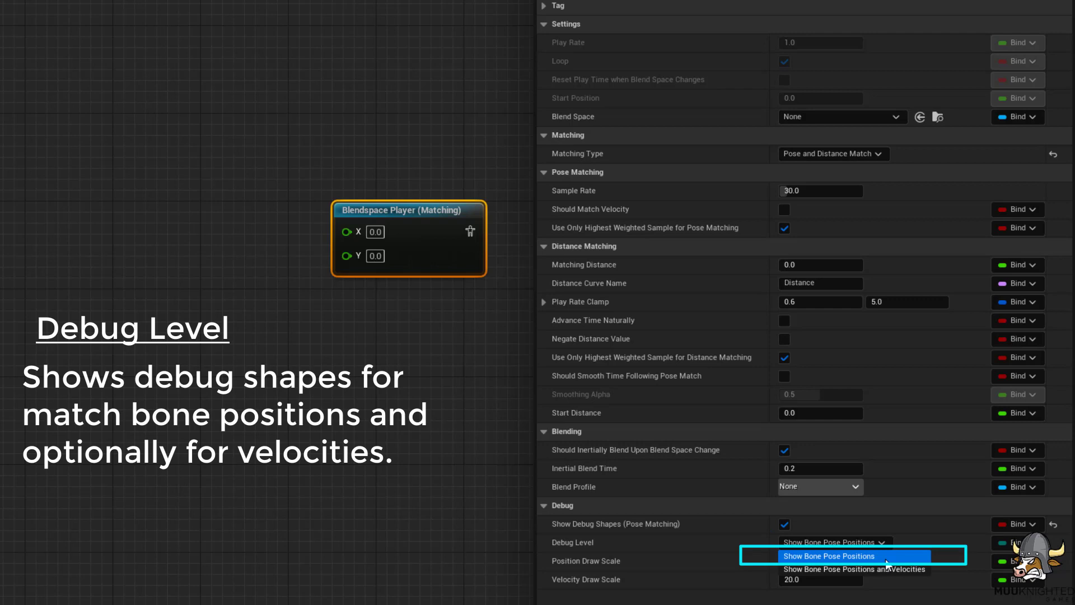
{"action": "left_click", "coordinate": [888, 569]}
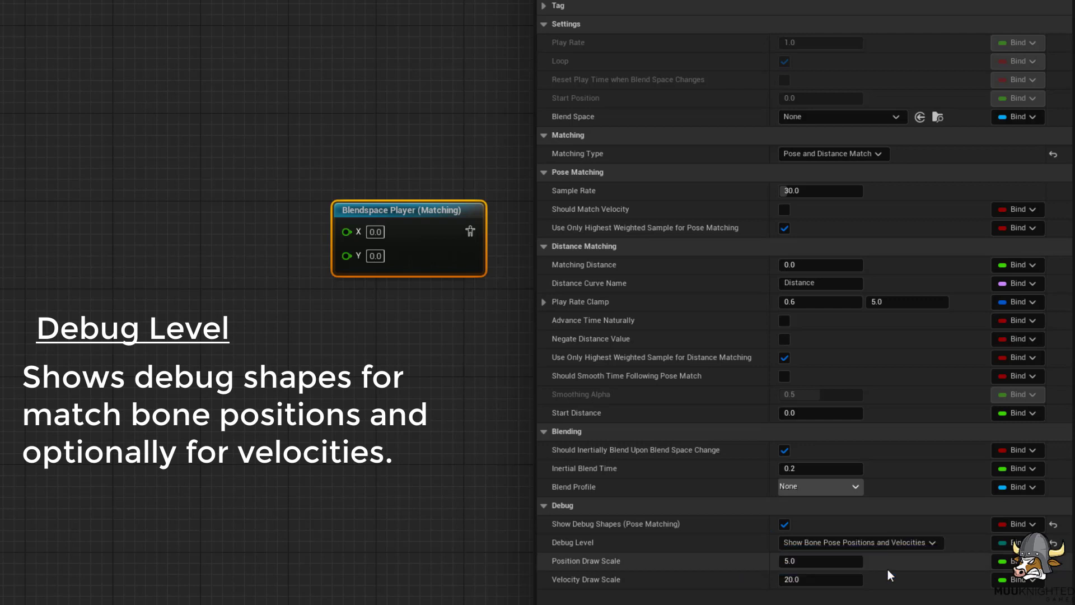